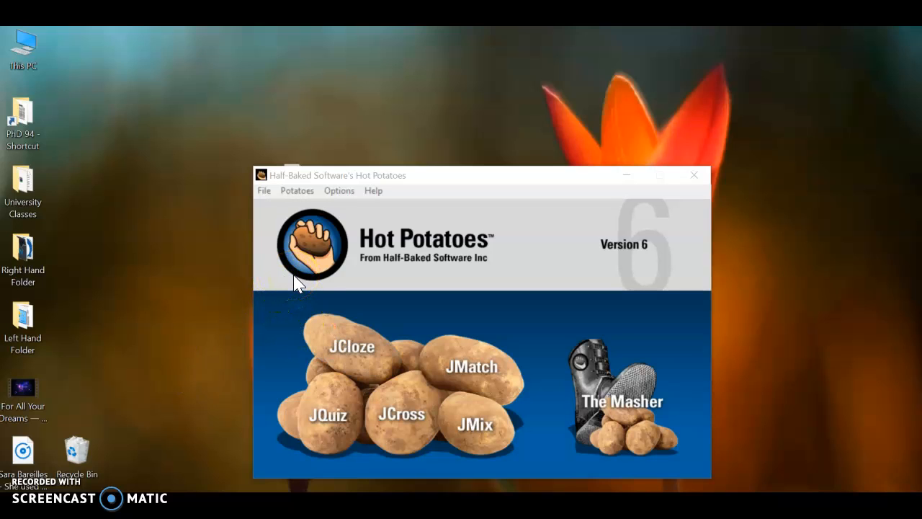
Open JCloze, switch to Quiz 2.docx in Word and copy the selected text of Passage 1
{"action": "left_click", "coordinate": [341, 350]}
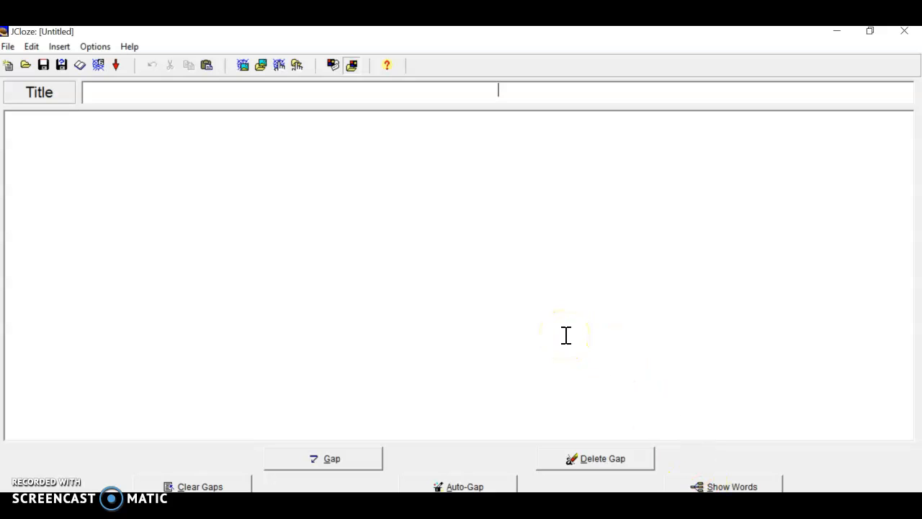
{"action": "mouse_move", "coordinate": [664, 505]}
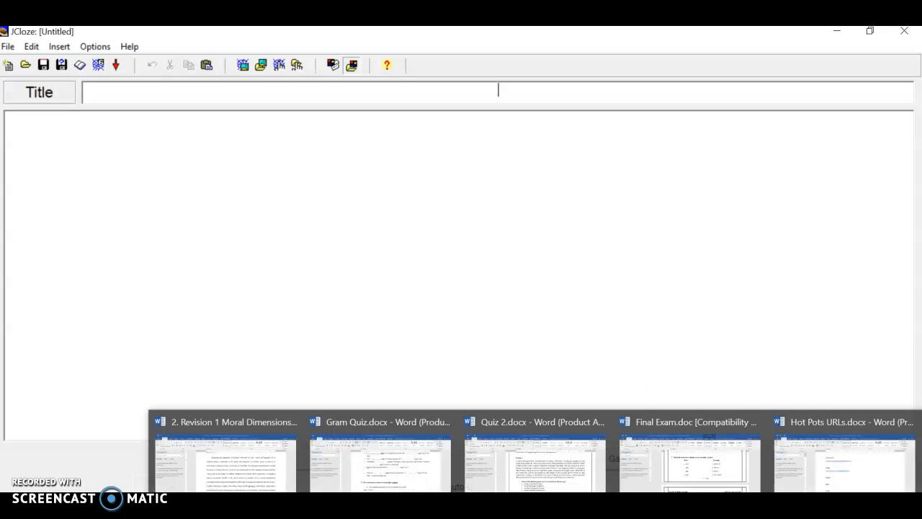
{"action": "left_click", "coordinate": [569, 482]}
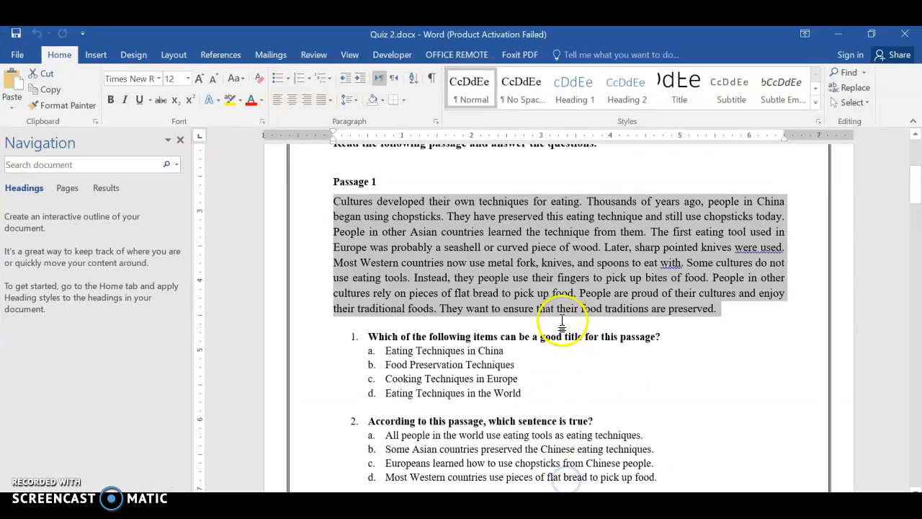
{"action": "right_click", "coordinate": [504, 265]}
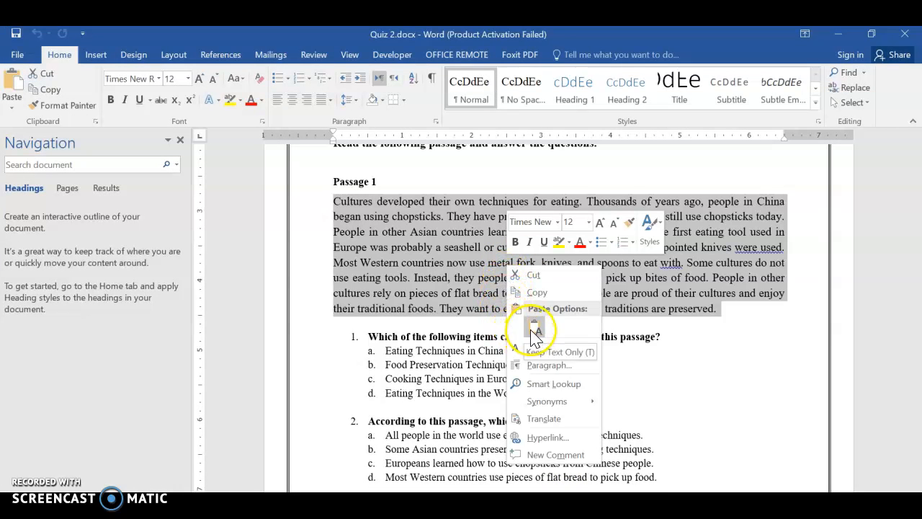
{"action": "left_click", "coordinate": [536, 292]}
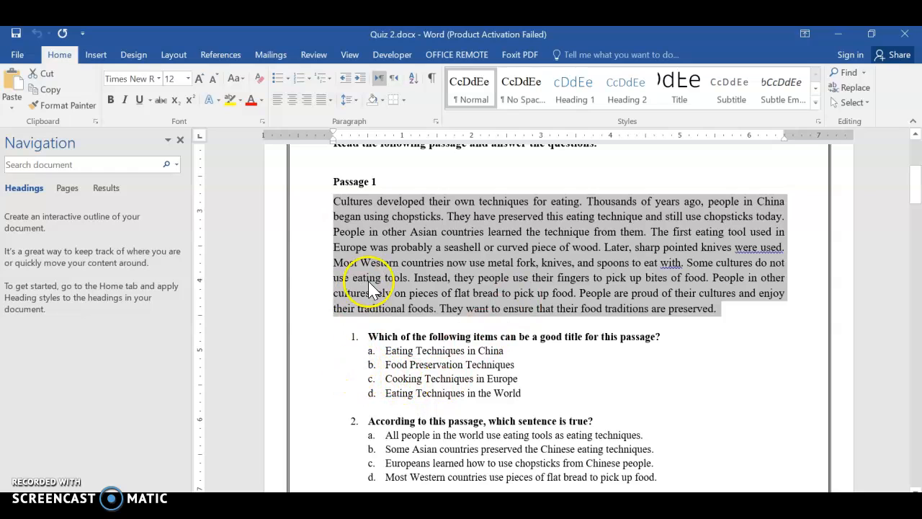
Return to JCloze and title the exercise "Eating Techniques"
{"action": "left_click", "coordinate": [840, 33]}
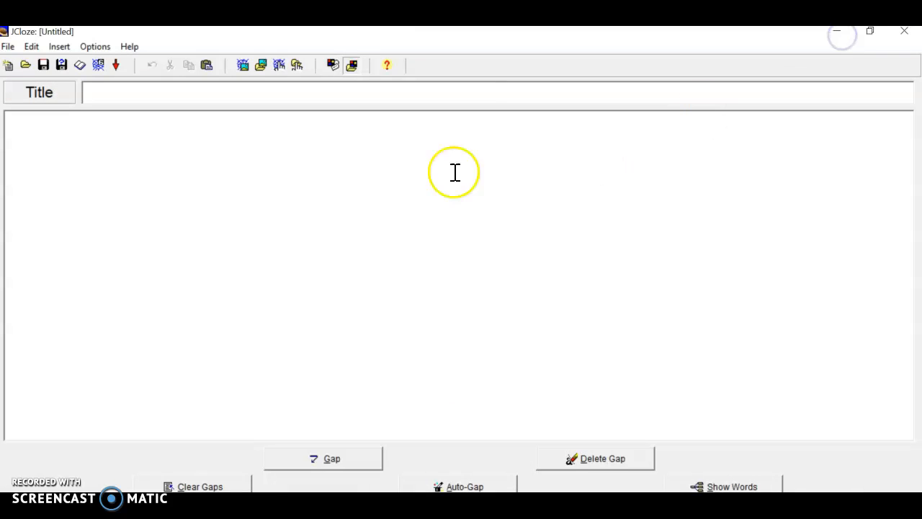
{"action": "type", "text": "Eating "}
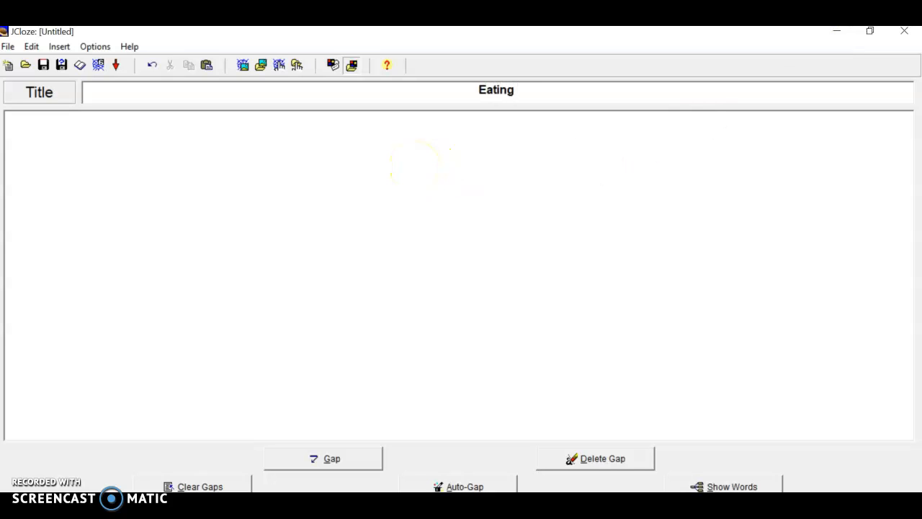
{"action": "type", "text": "Techniqur"}
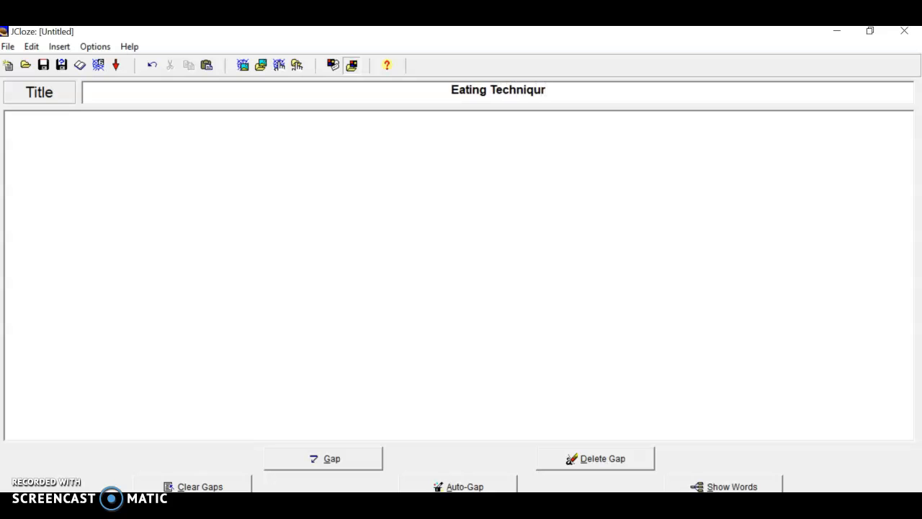
{"action": "key", "text": "BackSpace"}
{"action": "type", "text": "es"}
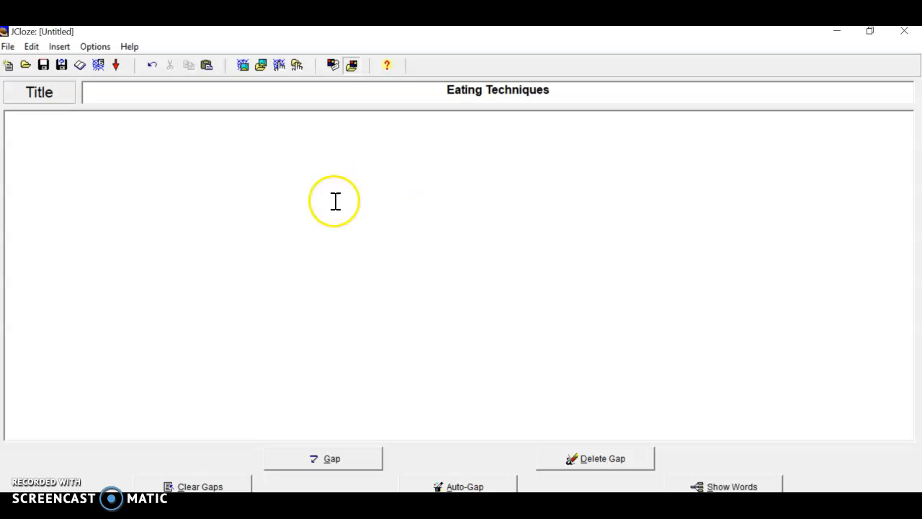
Paste the copied passage into the exercise body and auto-gap every 7th word
{"action": "right_click", "coordinate": [165, 140]}
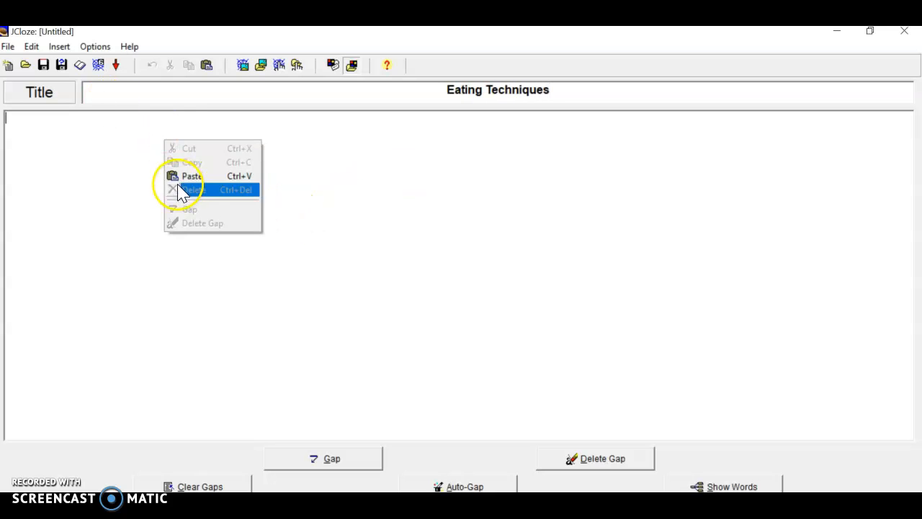
{"action": "left_click", "coordinate": [178, 176]}
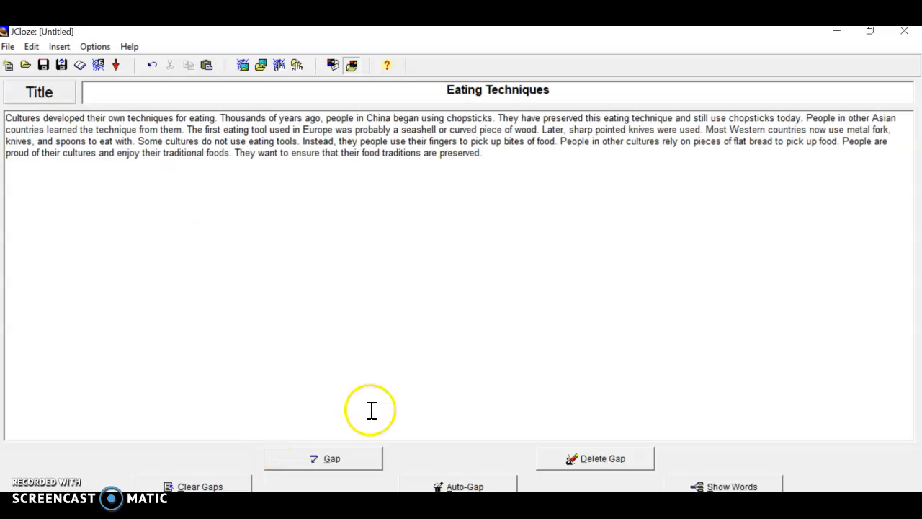
{"action": "left_click", "coordinate": [438, 487]}
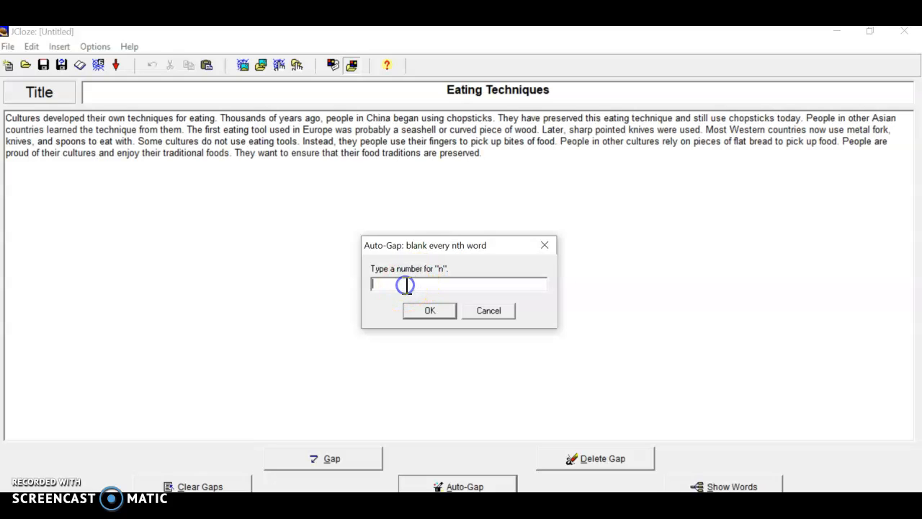
{"action": "type", "text": "7"}
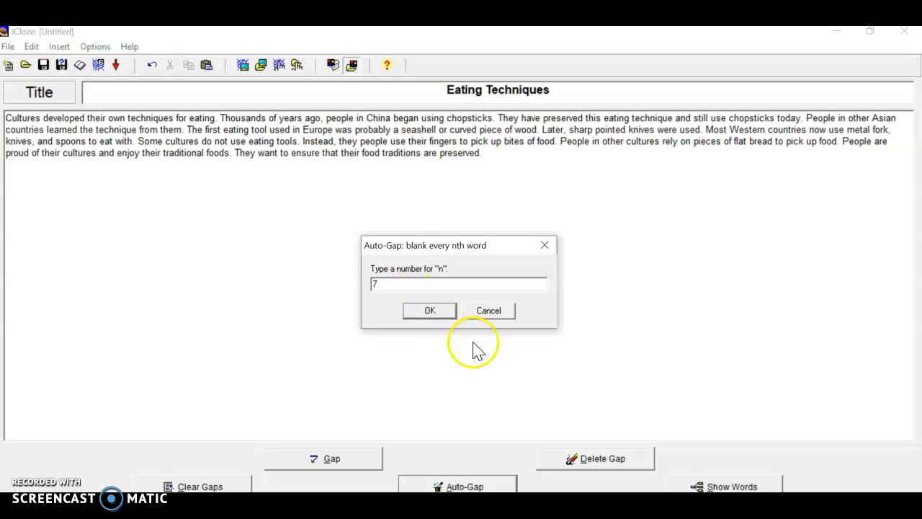
{"action": "left_click", "coordinate": [440, 312]}
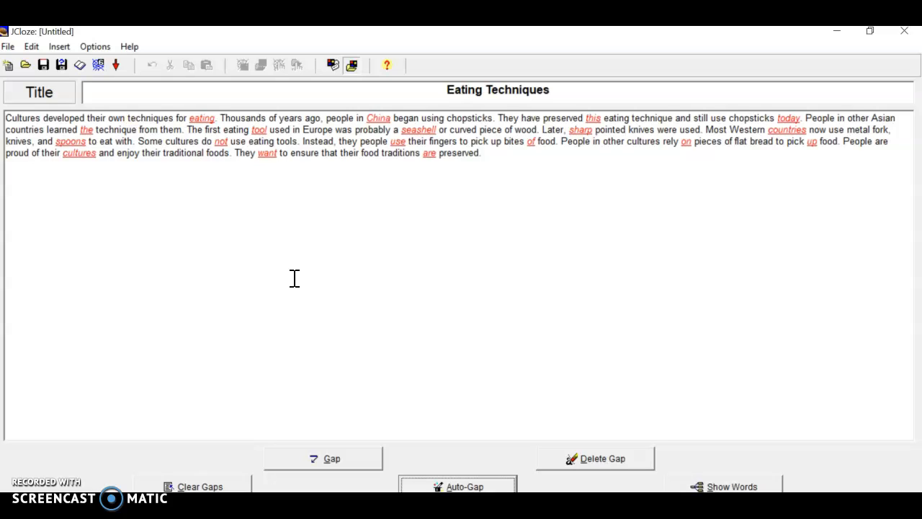
Open the exercise configuration and review its subtitle and instructions, feedback prompts, and button and navigation settings
{"action": "left_click", "coordinate": [333, 64]}
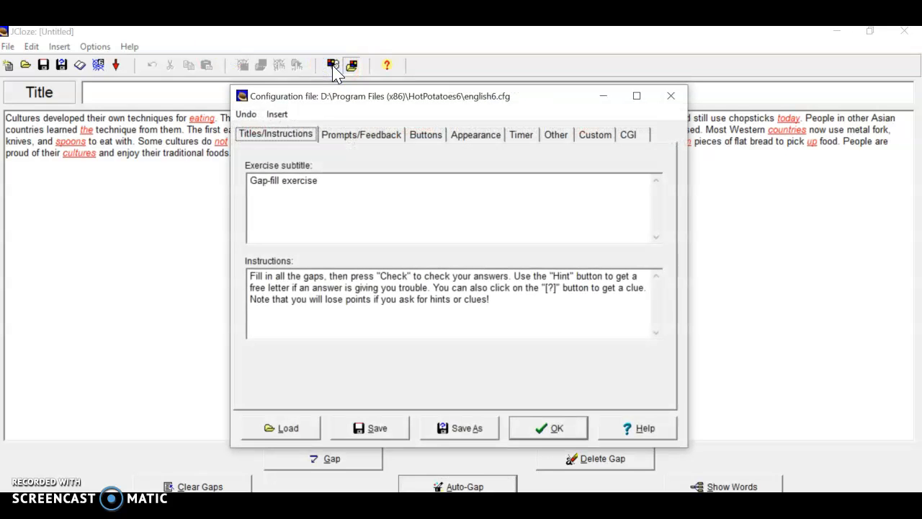
{"action": "left_click", "coordinate": [249, 180]}
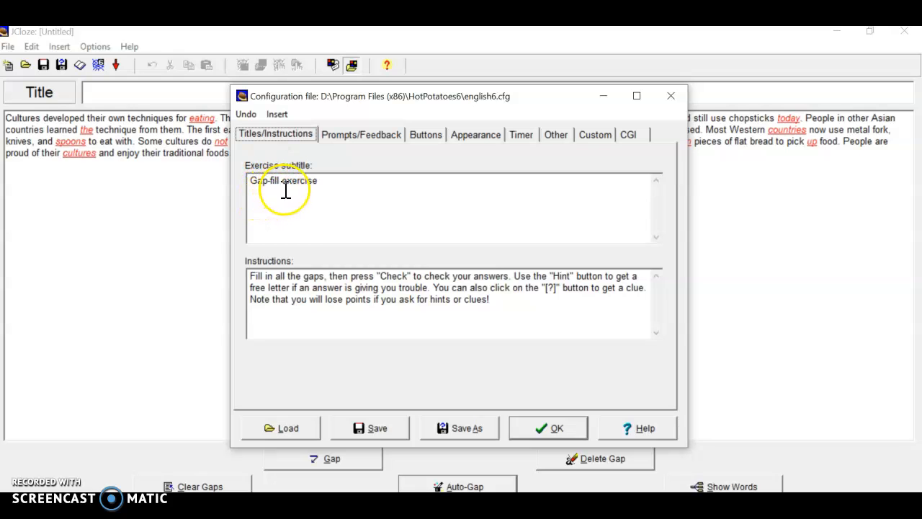
{"action": "left_click", "coordinate": [317, 185]}
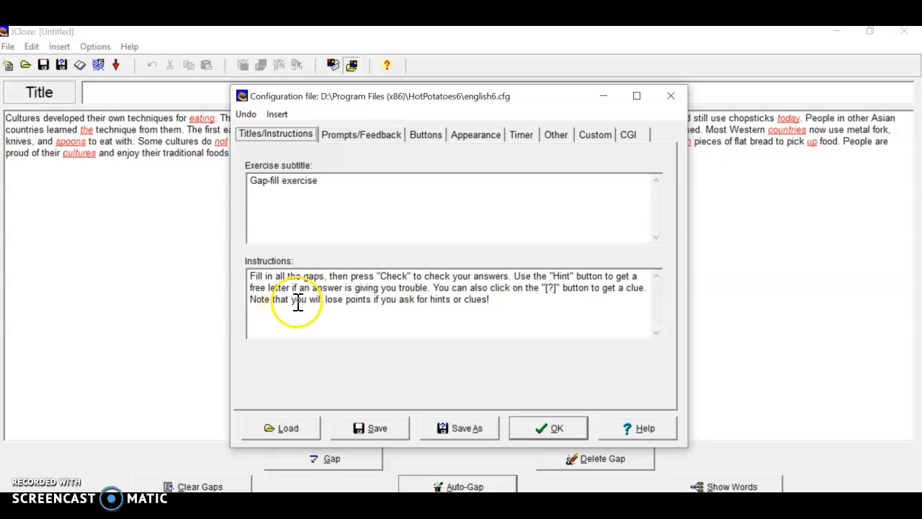
{"action": "left_click", "coordinate": [357, 143]}
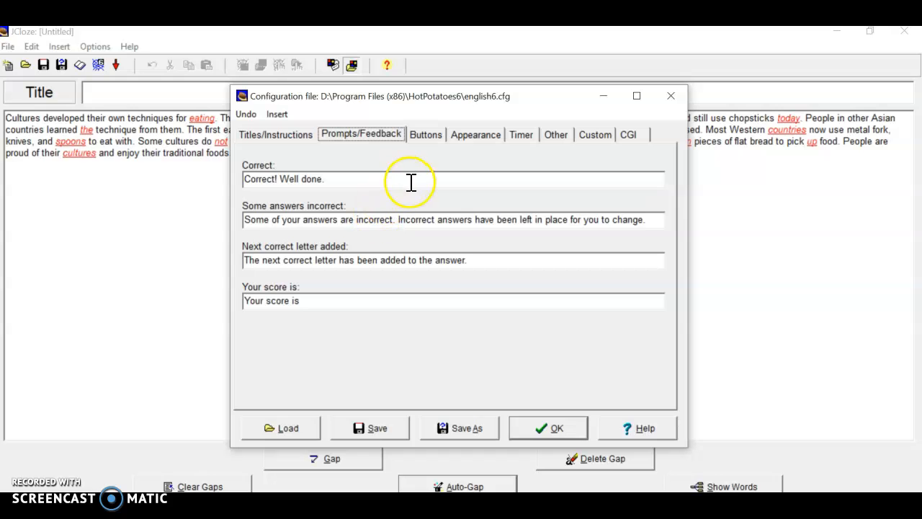
{"action": "left_click", "coordinate": [427, 140]}
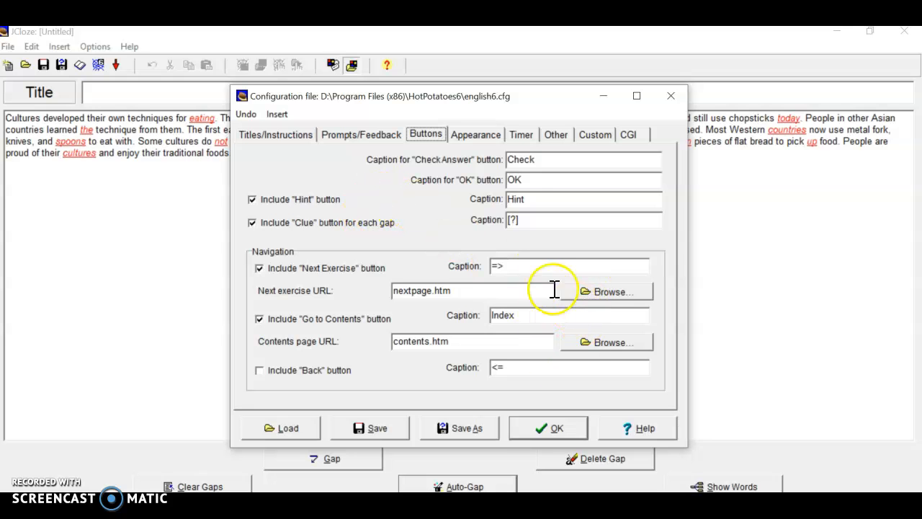
Set the navigation bar colour in the appearance settings to green (#00ff00)
{"action": "left_click", "coordinate": [475, 139]}
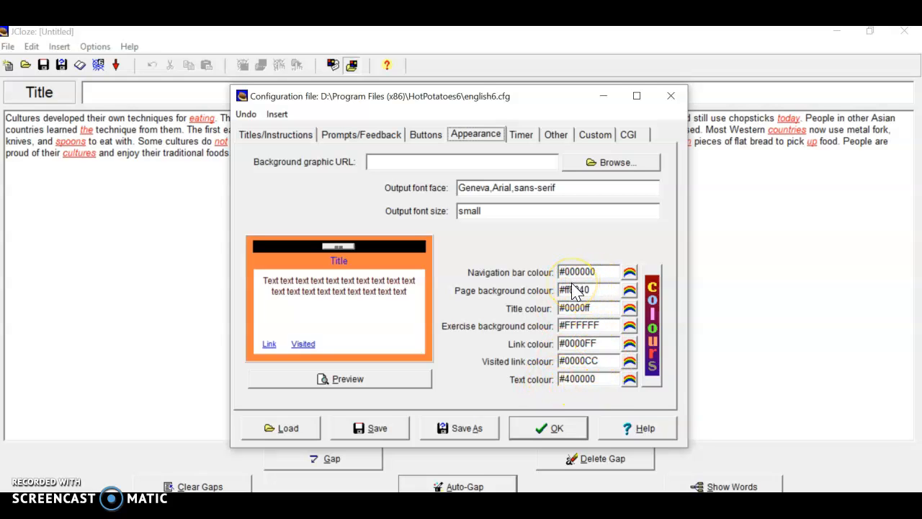
{"action": "left_click", "coordinate": [631, 274]}
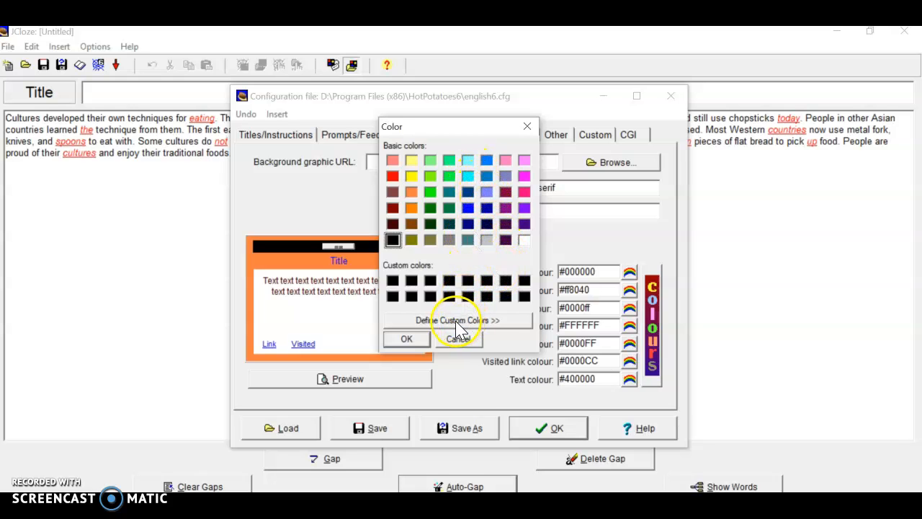
{"action": "left_click", "coordinate": [525, 130]}
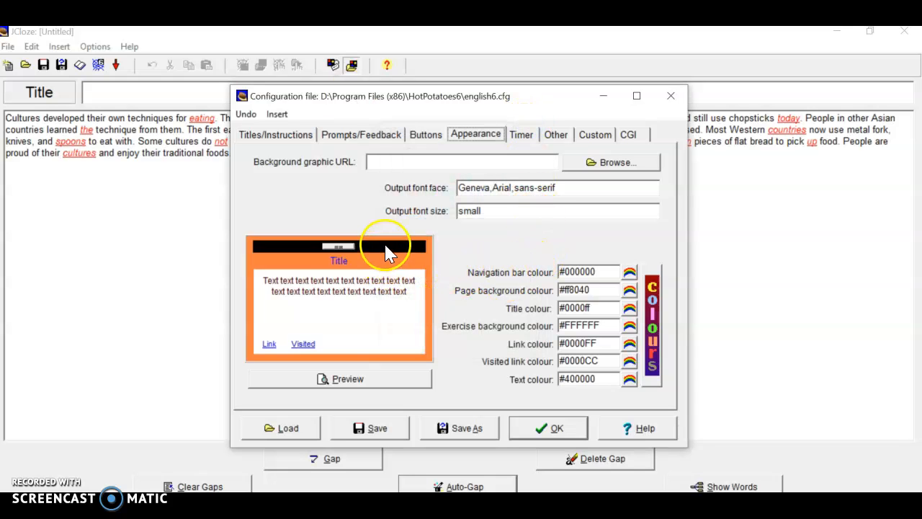
{"action": "left_click", "coordinate": [630, 275]}
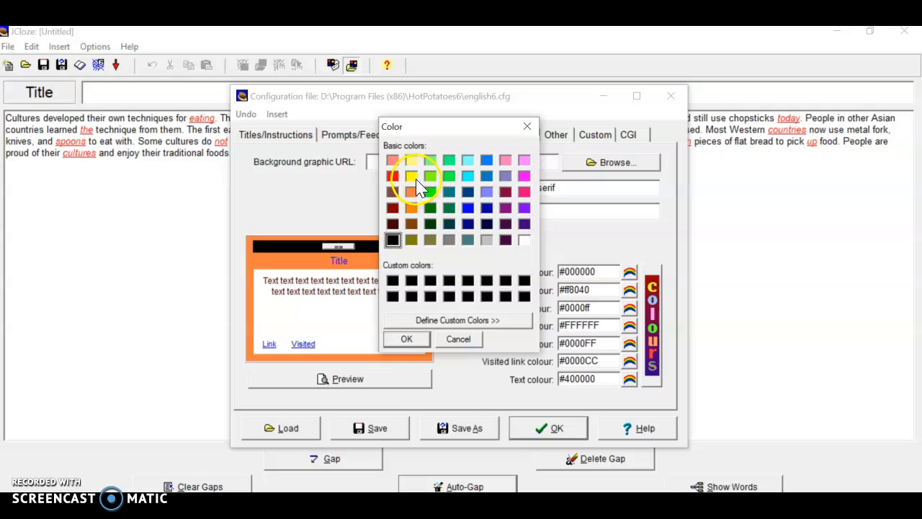
{"action": "left_click", "coordinate": [431, 192]}
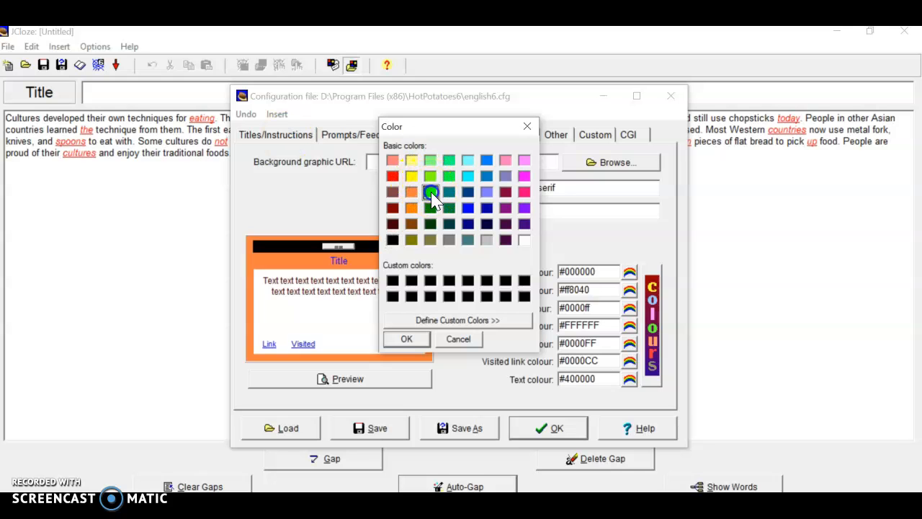
{"action": "left_click", "coordinate": [407, 338]}
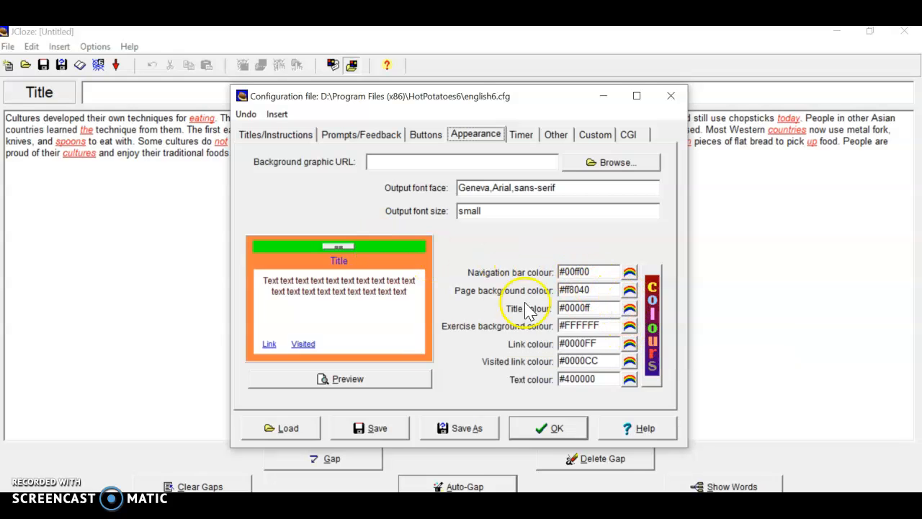
Set the page background colour to pink (#ff80ff)
{"action": "left_click", "coordinate": [630, 291]}
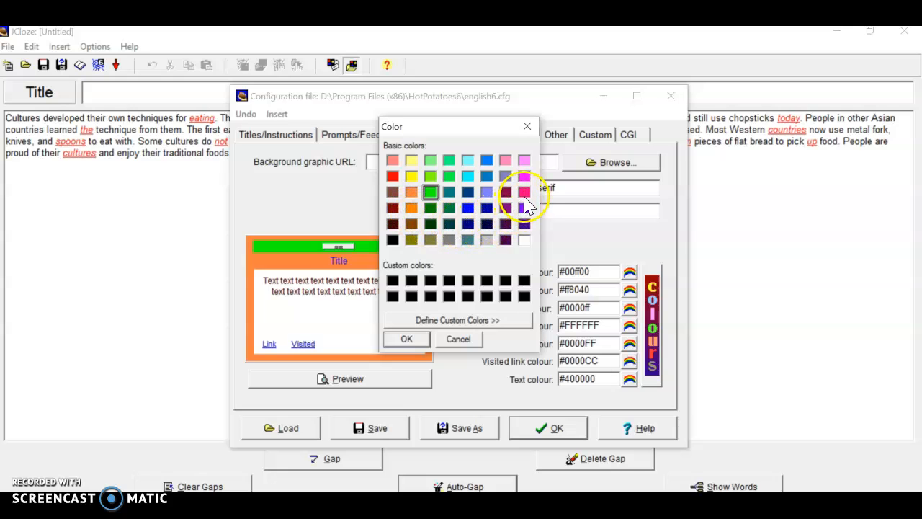
{"action": "left_click", "coordinate": [524, 160]}
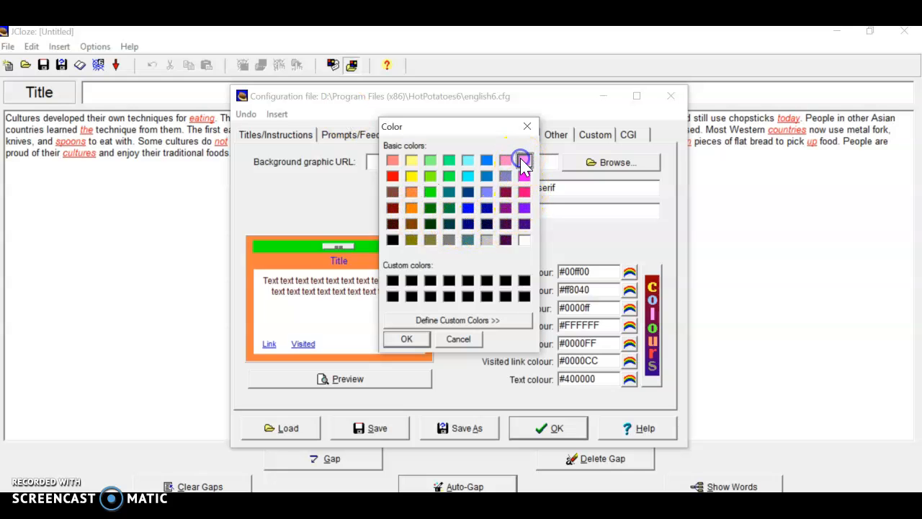
{"action": "left_click", "coordinate": [406, 340]}
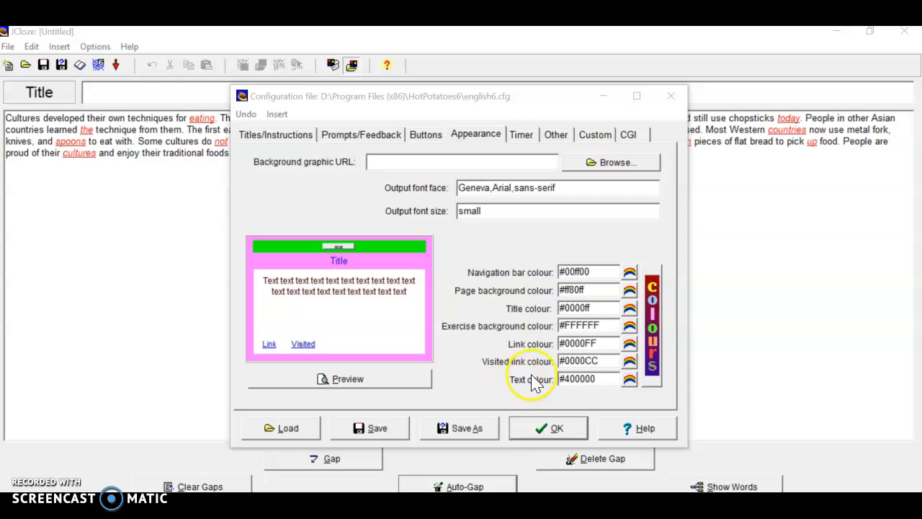
Set the text colour to blue (#0000ff) and apply the configuration after previewing the colours
{"action": "left_click", "coordinate": [630, 381]}
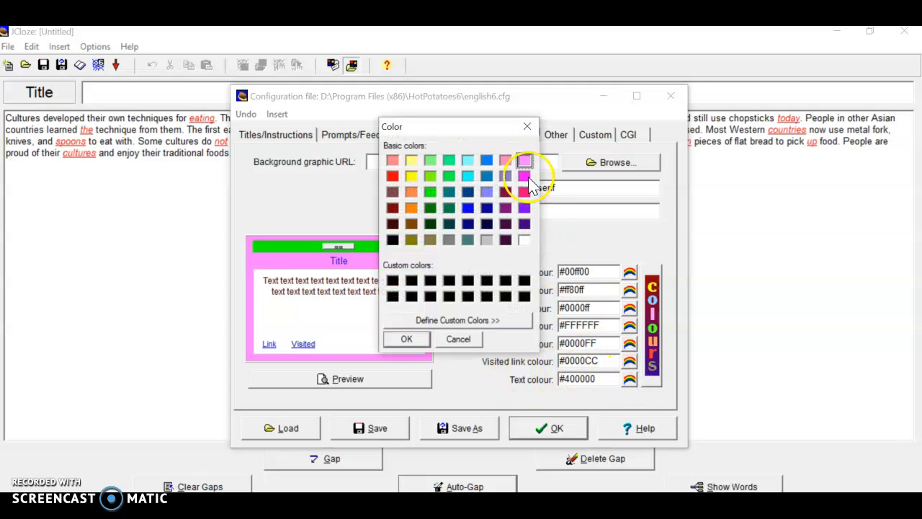
{"action": "left_click", "coordinate": [467, 208]}
{"action": "left_click", "coordinate": [468, 209]}
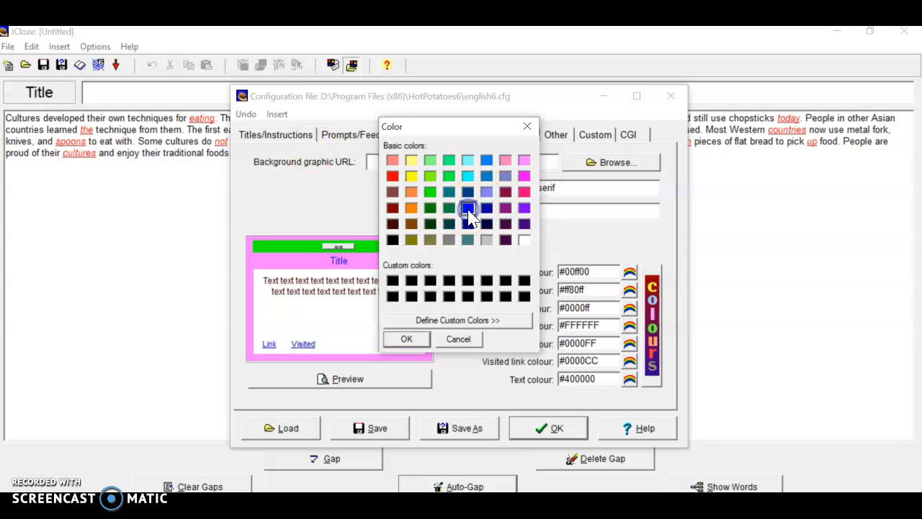
{"action": "left_click", "coordinate": [408, 340]}
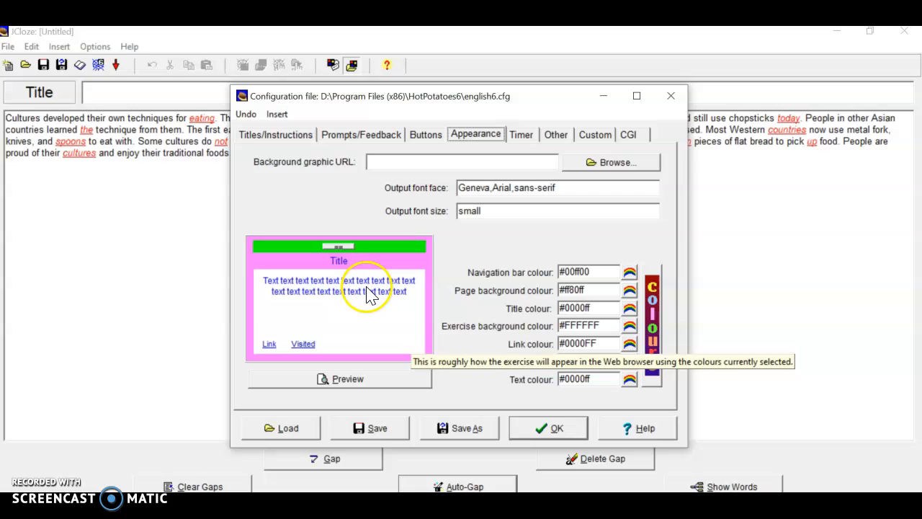
{"action": "left_click", "coordinate": [349, 380]}
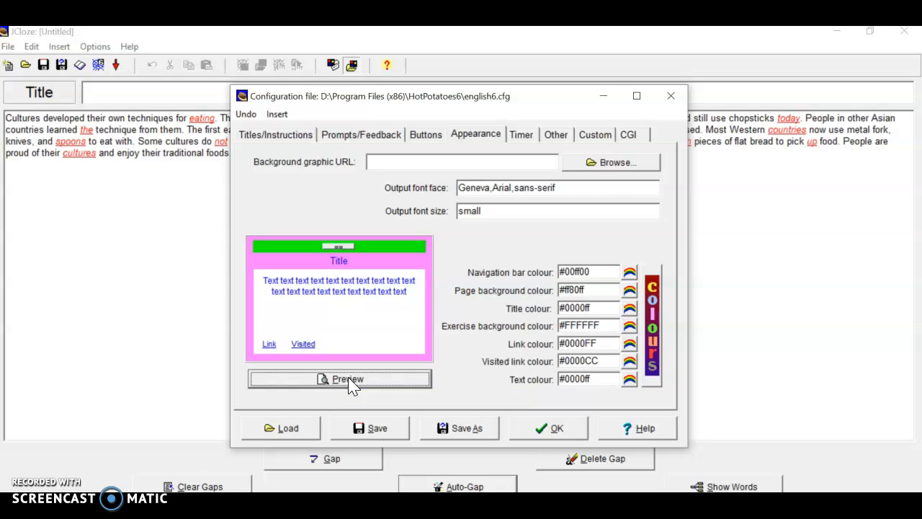
{"action": "left_click", "coordinate": [551, 431]}
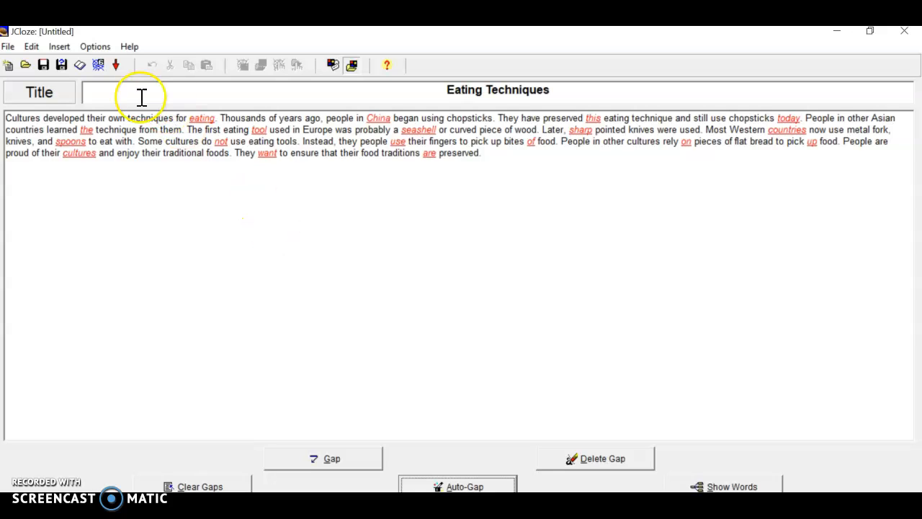
Try to export the exercise as a web page named Eating Techniques in the Hot Potatoes Tutorials folder
{"action": "left_click", "coordinate": [99, 66]}
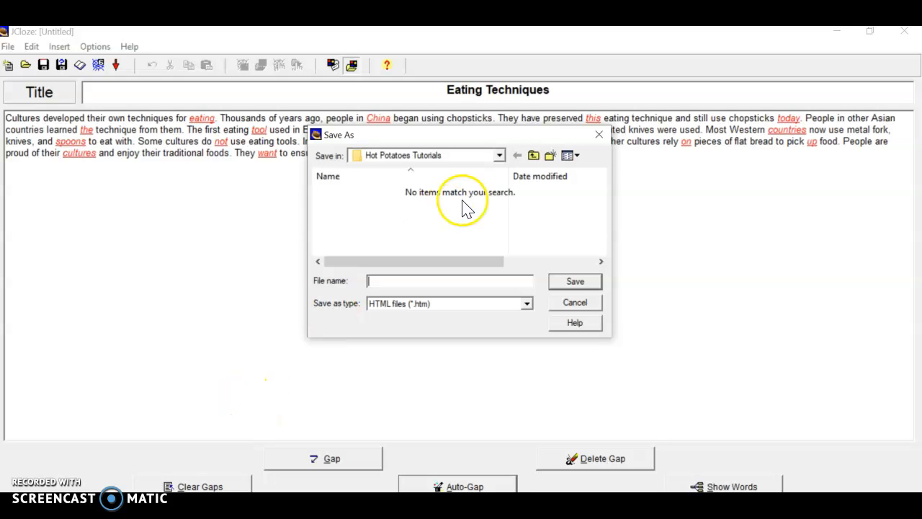
{"action": "left_click", "coordinate": [499, 156]}
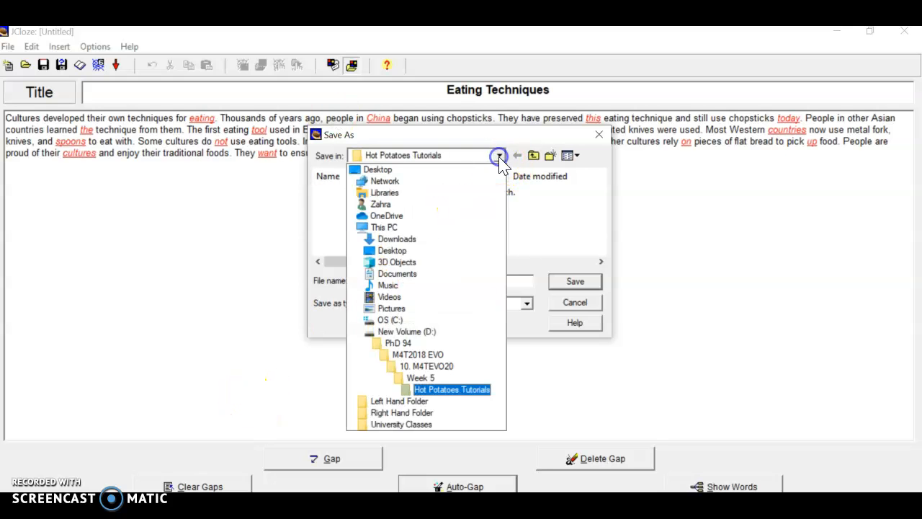
{"action": "left_click", "coordinate": [421, 389]}
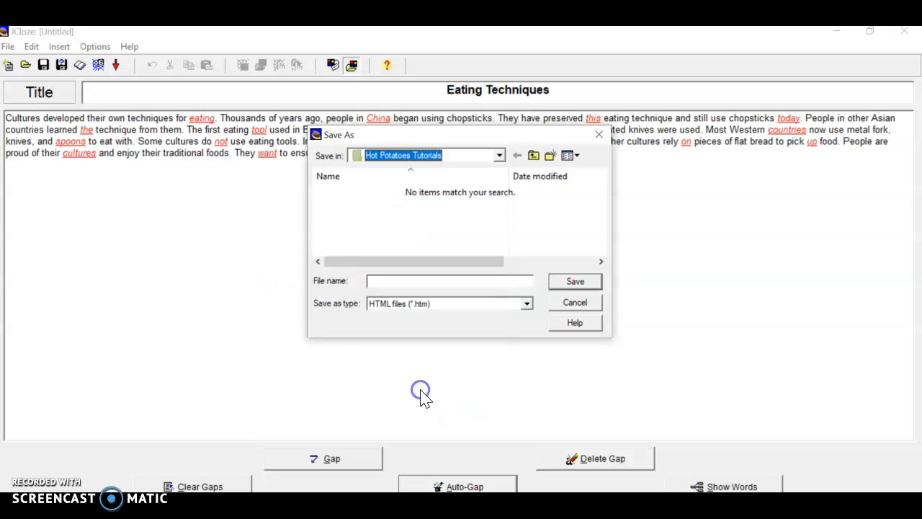
{"action": "left_click", "coordinate": [417, 285]}
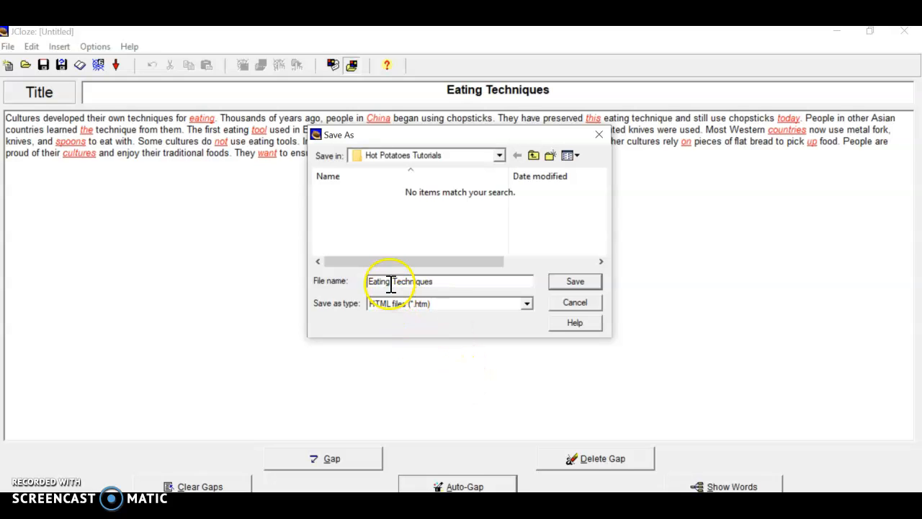
{"action": "left_click", "coordinate": [574, 282]}
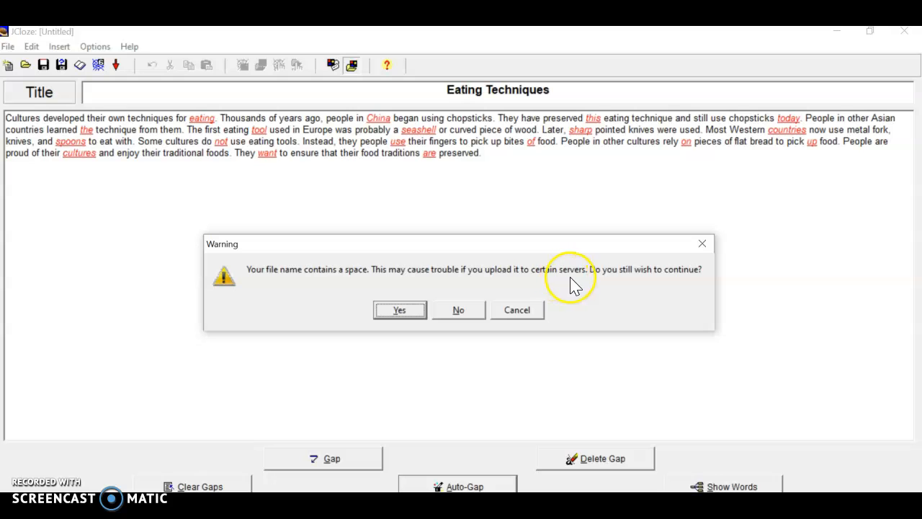
{"action": "left_click", "coordinate": [460, 309]}
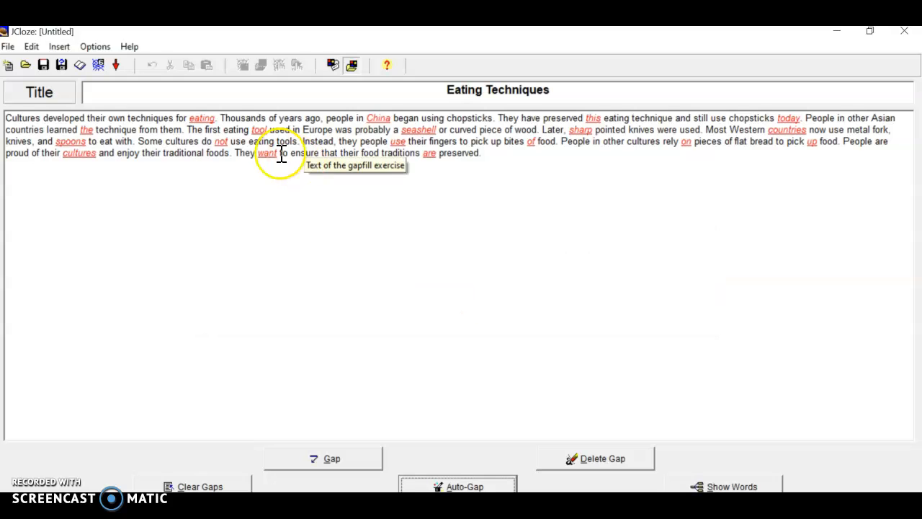
Export the exercise as EatingTechniques.htm, with no space in the file name, and check the page in the browser
{"action": "left_click", "coordinate": [99, 65]}
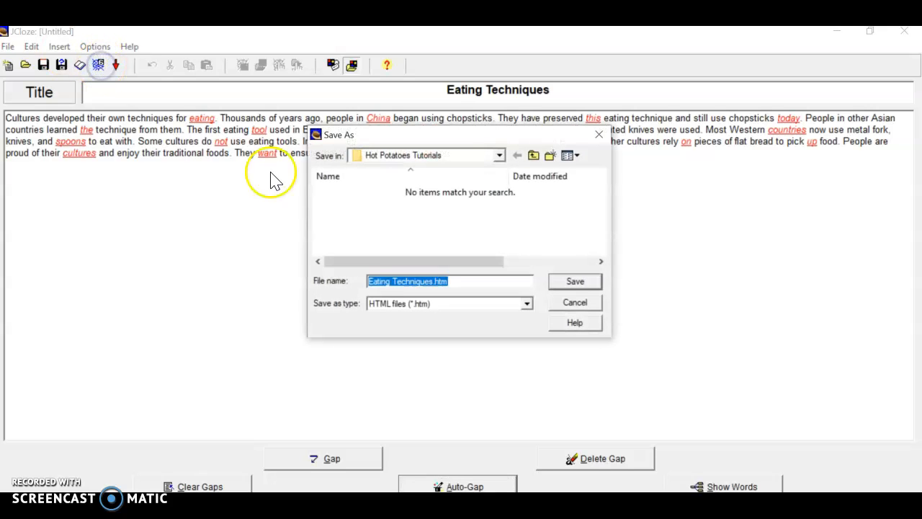
{"action": "left_click", "coordinate": [395, 281]}
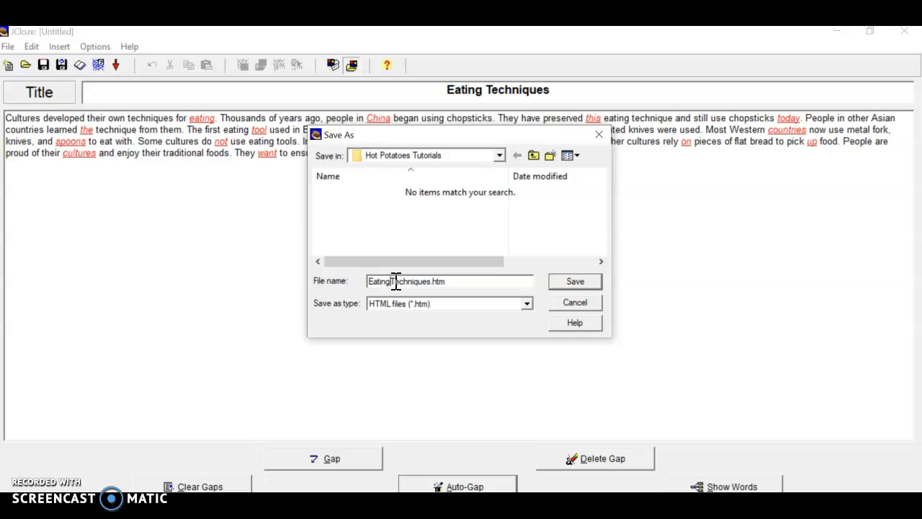
{"action": "left_click", "coordinate": [575, 285]}
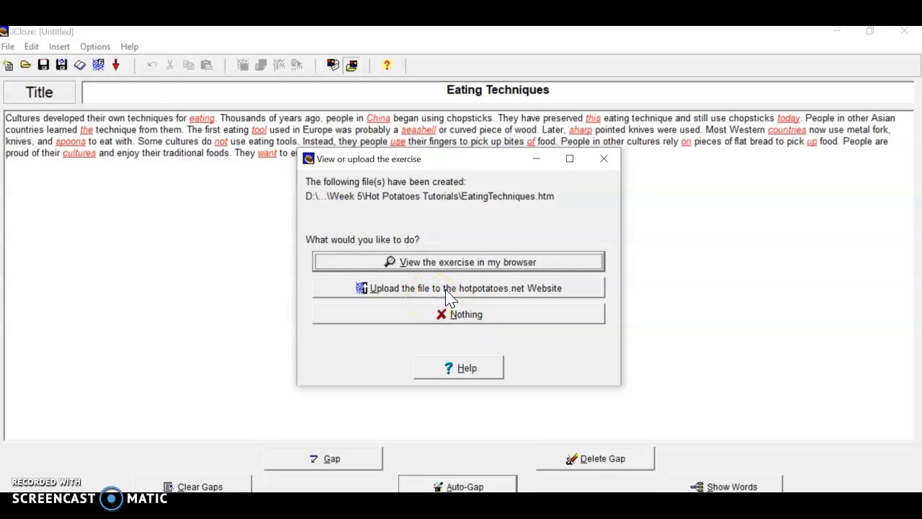
{"action": "left_click", "coordinate": [454, 262]}
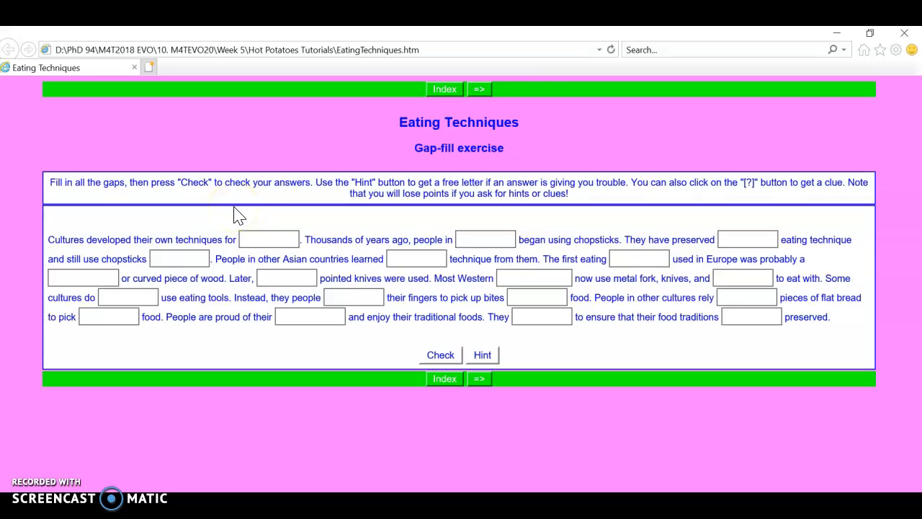
{"action": "left_click", "coordinate": [908, 37]}
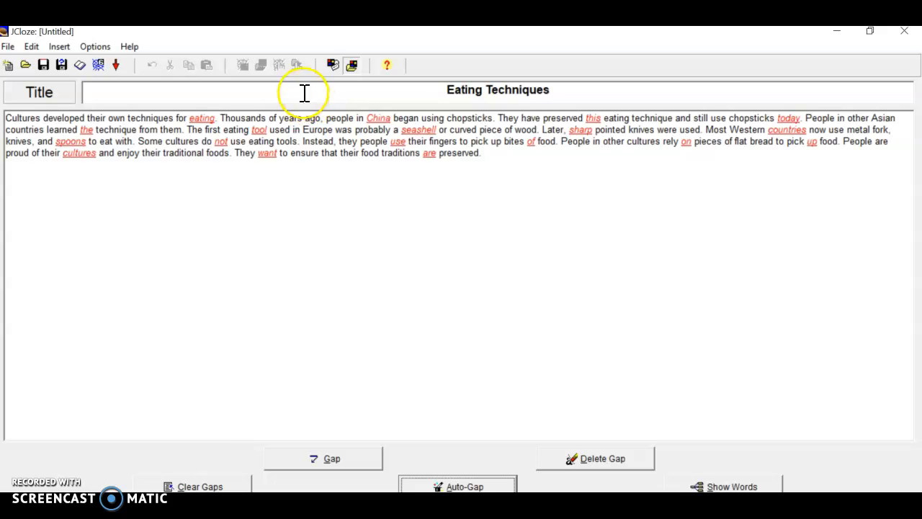
Set the link colour and the visited link colour to blue (#0000ff) in the appearance configuration
{"action": "left_click", "coordinate": [332, 65]}
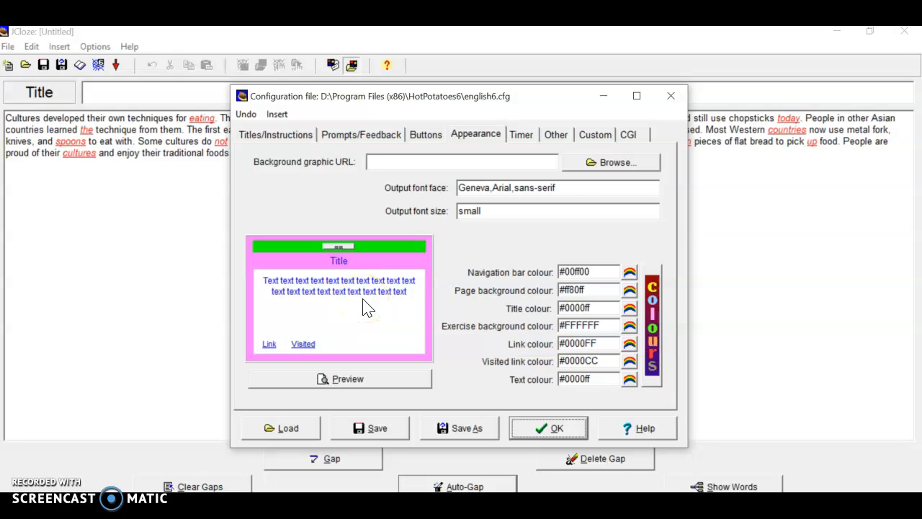
{"action": "left_click", "coordinate": [629, 345]}
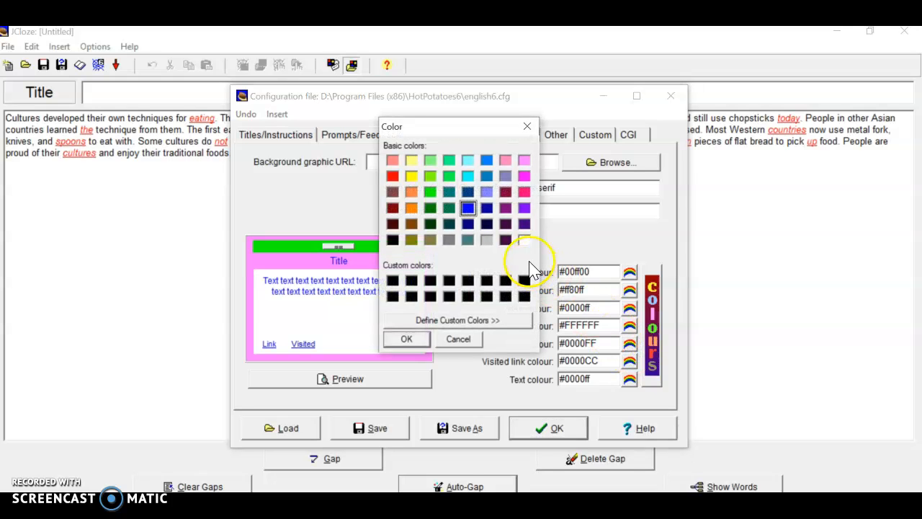
{"action": "left_click", "coordinate": [403, 341]}
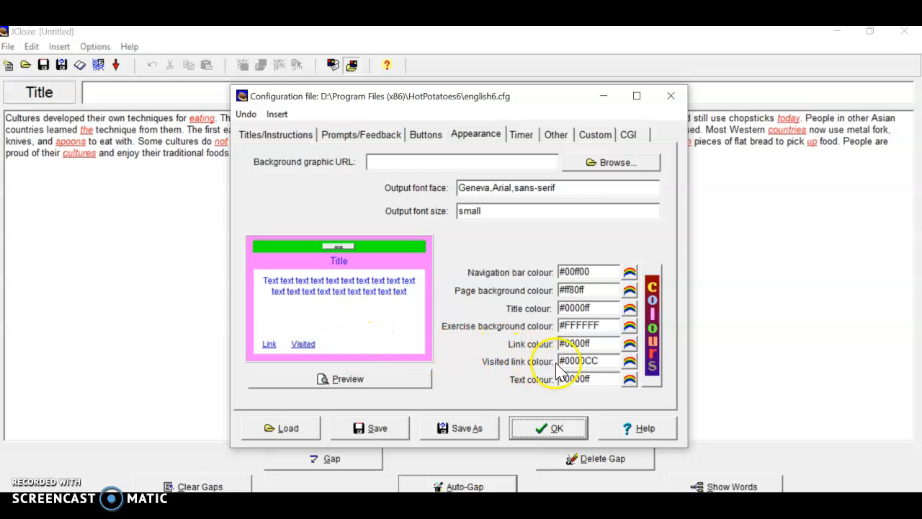
{"action": "left_click", "coordinate": [629, 362]}
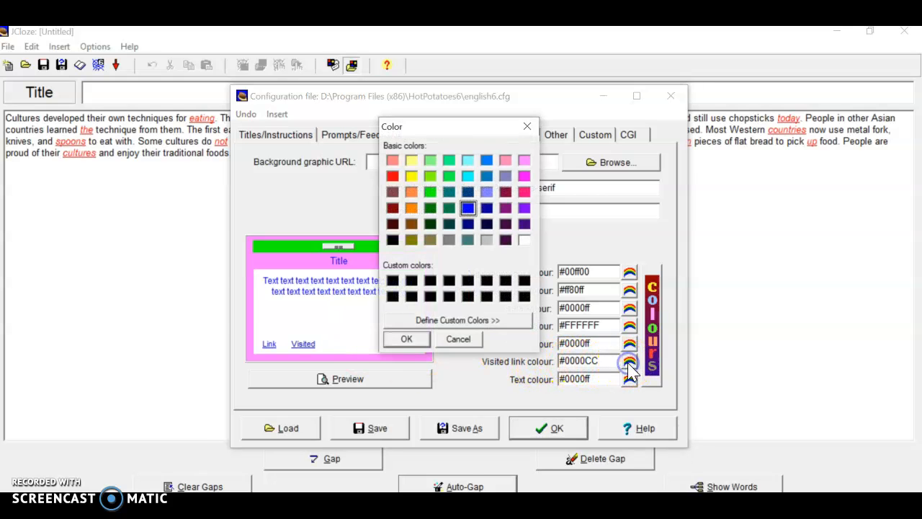
{"action": "left_click", "coordinate": [400, 340]}
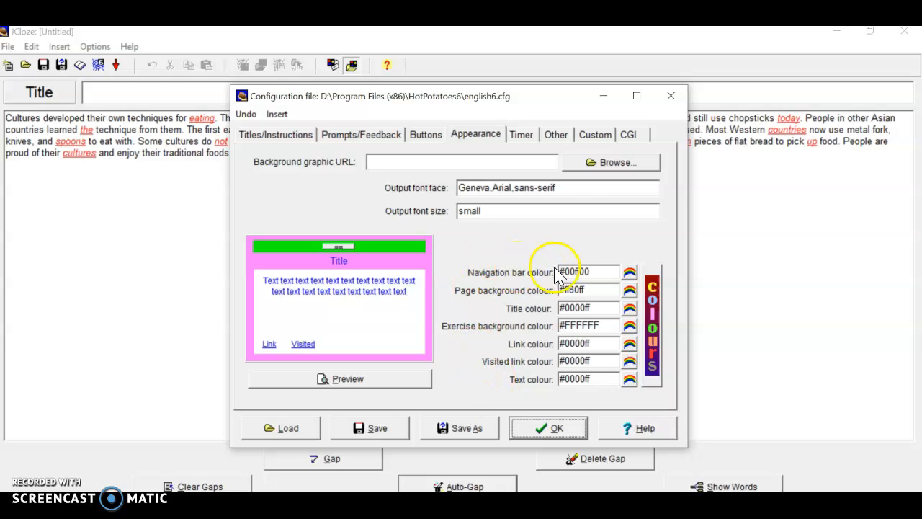
Set the navigation bar colour to light yellow (#ffff80)
{"action": "left_click", "coordinate": [630, 277]}
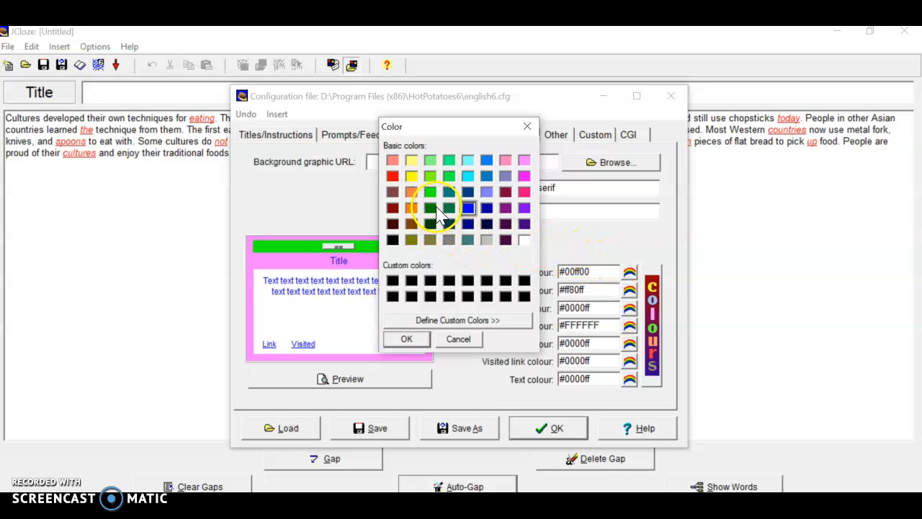
{"action": "left_click", "coordinate": [415, 161]}
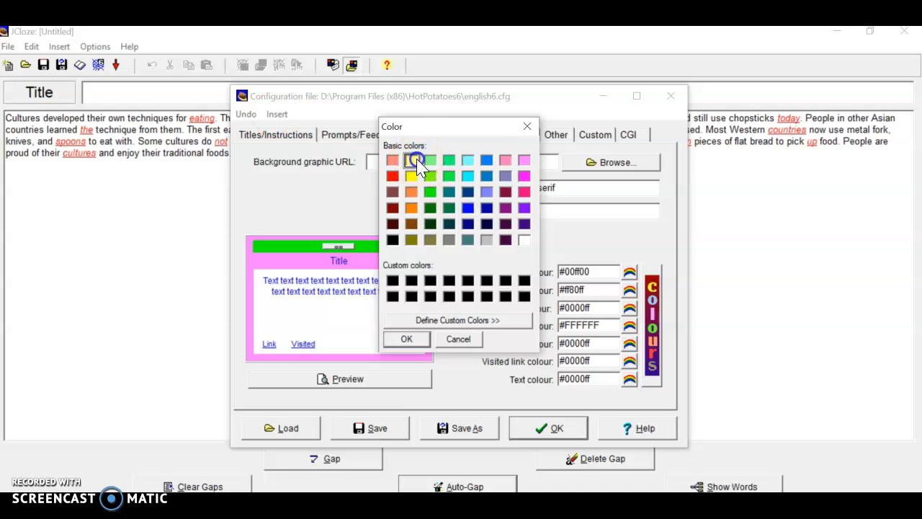
{"action": "left_click", "coordinate": [409, 337]}
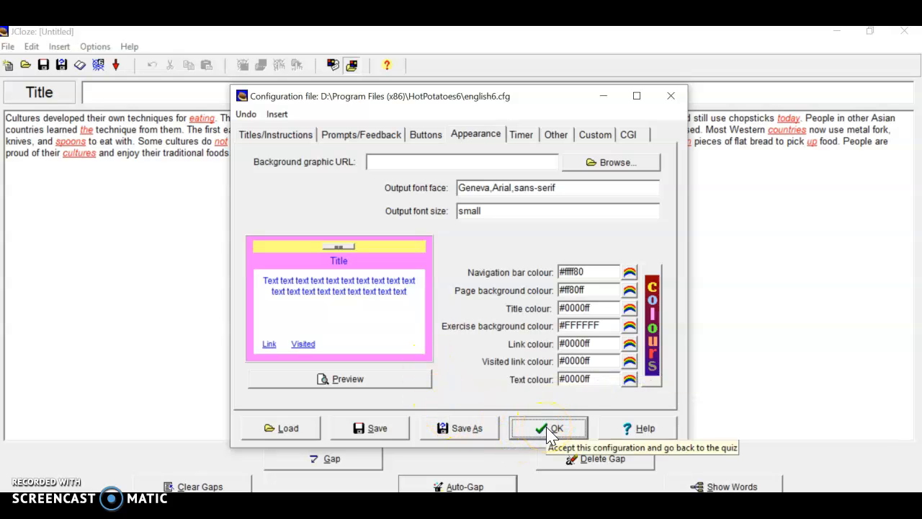
Set the exercise background colour to light cyan (#80ffff) and apply the configuration
{"action": "left_click", "coordinate": [632, 327]}
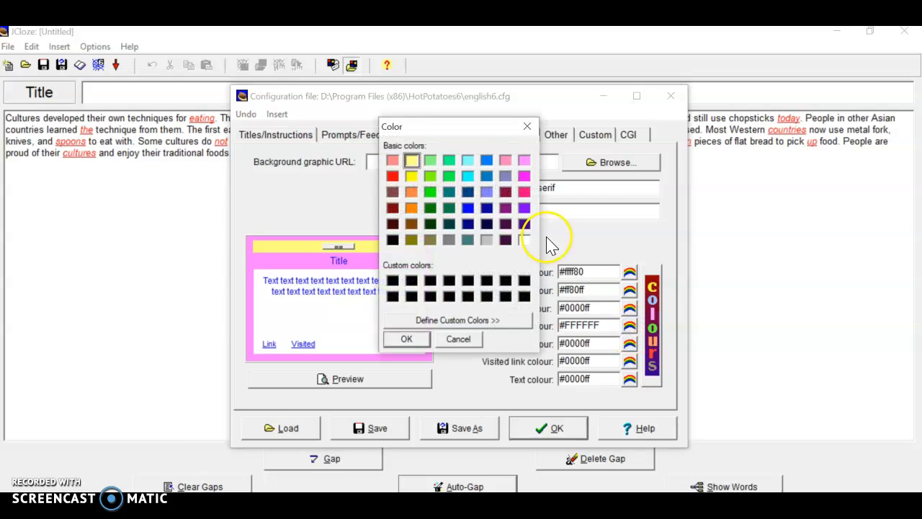
{"action": "left_click", "coordinate": [468, 162]}
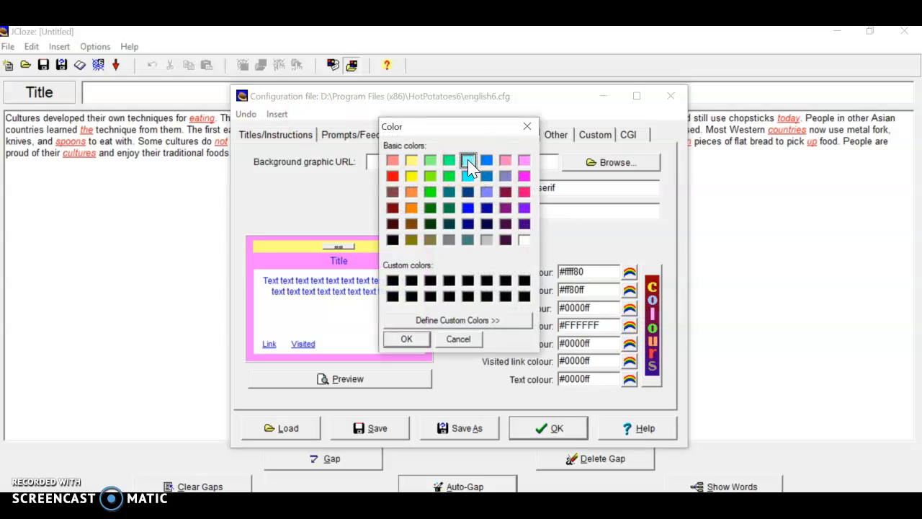
{"action": "left_click", "coordinate": [411, 340]}
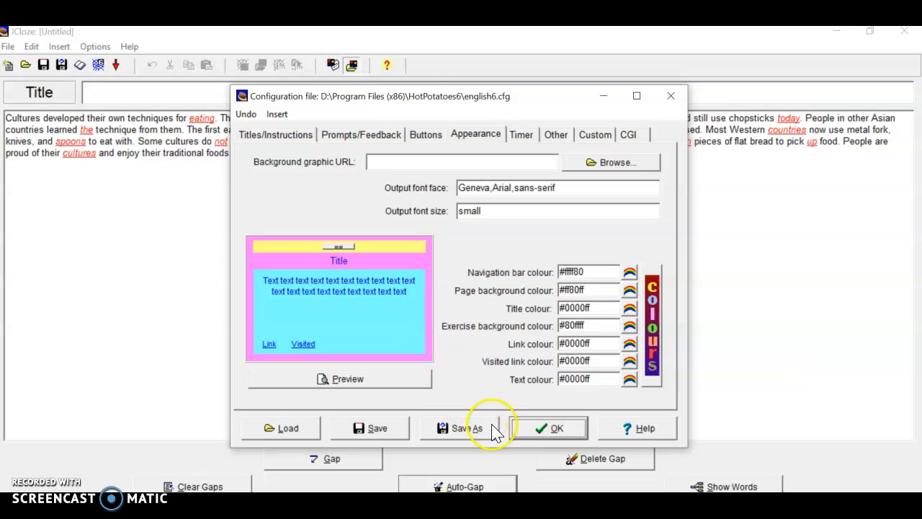
{"action": "left_click", "coordinate": [545, 428]}
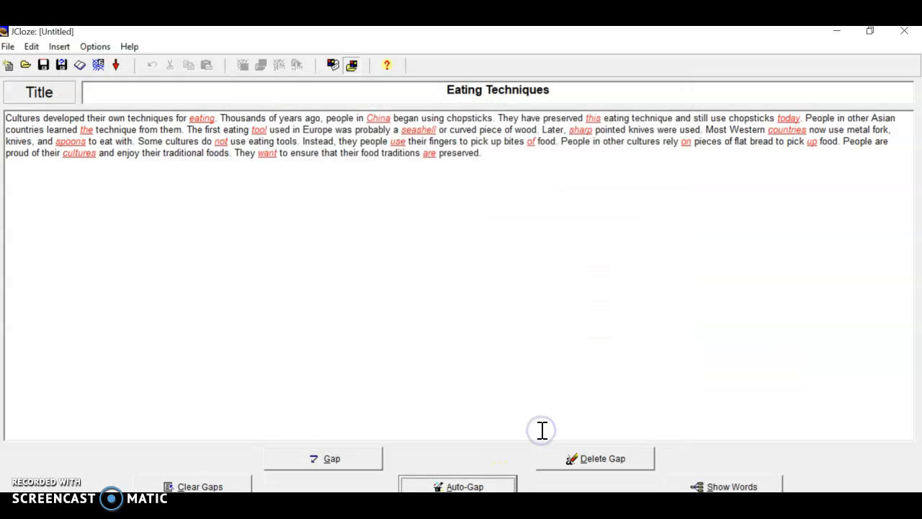
Export the exercise again, replacing the existing EatingTechniques.htm, without viewing or uploading it
{"action": "left_click", "coordinate": [100, 64]}
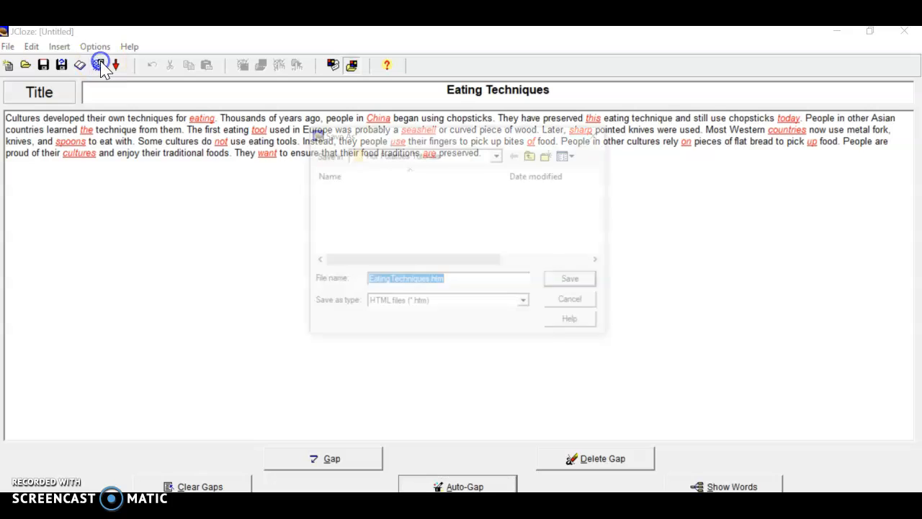
{"action": "left_click", "coordinate": [573, 284]}
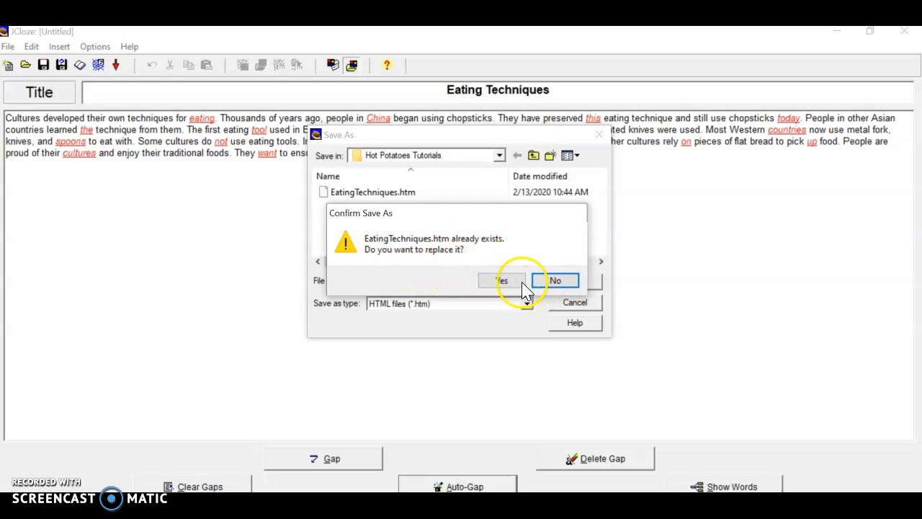
{"action": "left_click", "coordinate": [516, 282]}
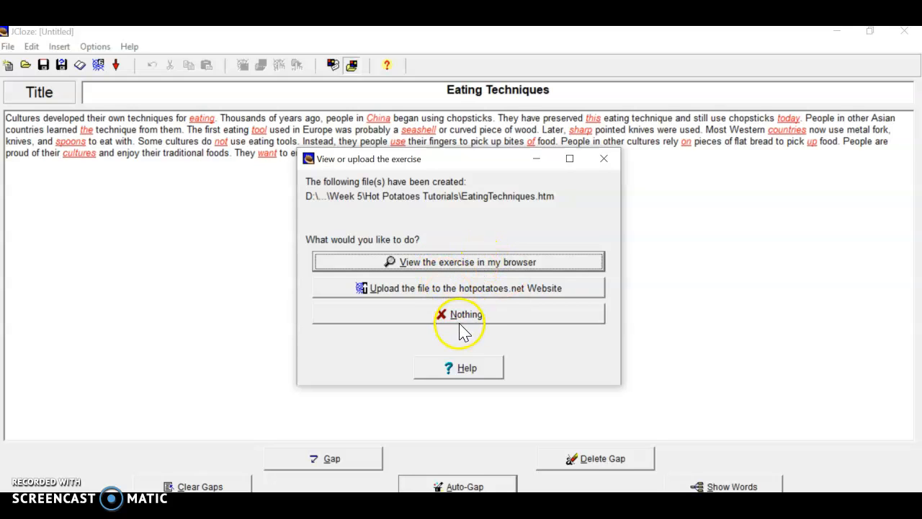
{"action": "left_click", "coordinate": [440, 314]}
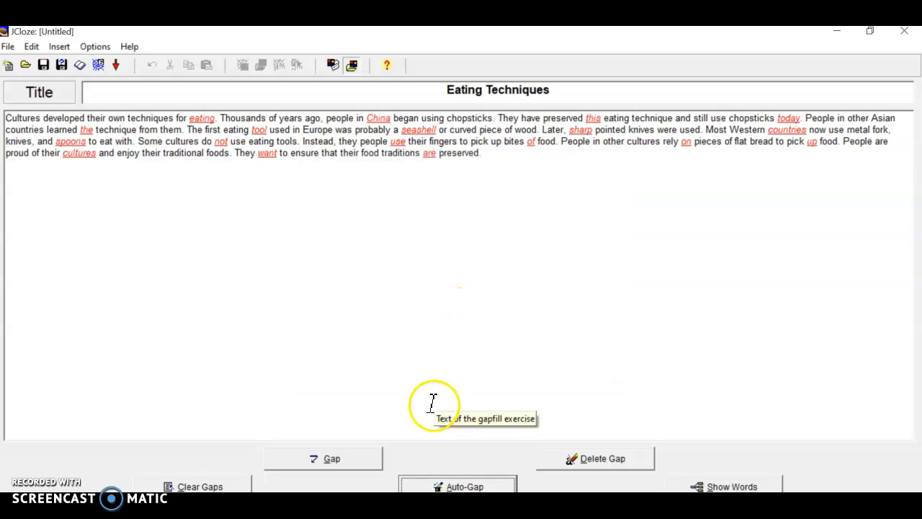
Switch to the Hot Potatoes Tutorials folder in File Explorer and open EatingTechniques.htm in the browser
{"action": "mouse_move", "coordinate": [419, 506]}
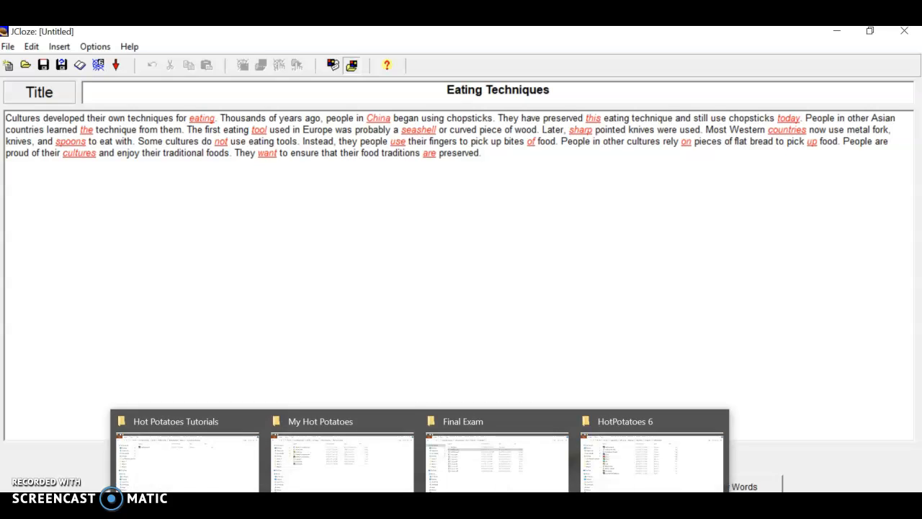
{"action": "left_click", "coordinate": [204, 480]}
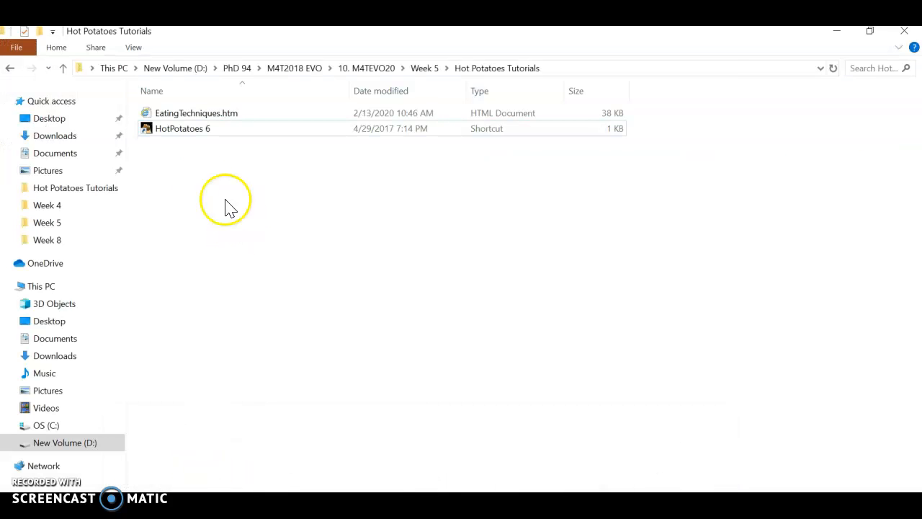
{"action": "double_click", "coordinate": [182, 113]}
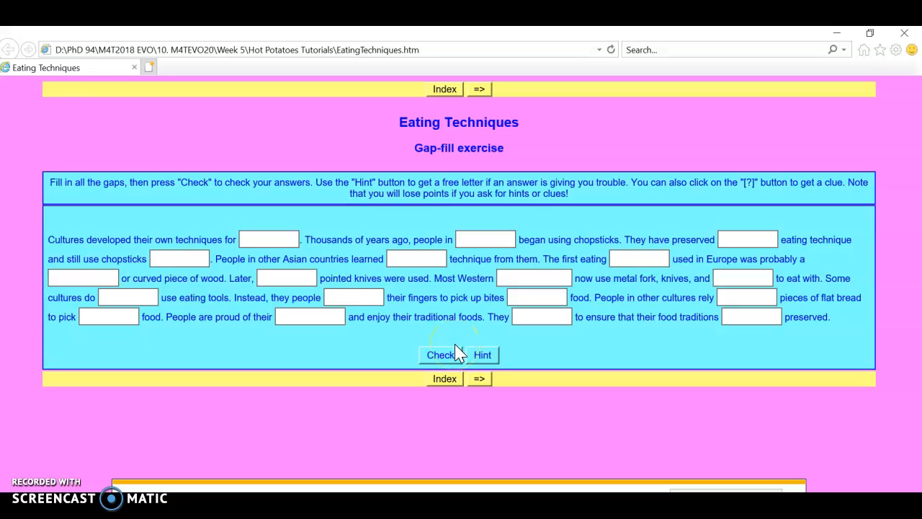
Test the first two gaps of the exercise by entering b and t, and clear both entries
{"action": "left_click", "coordinate": [264, 242]}
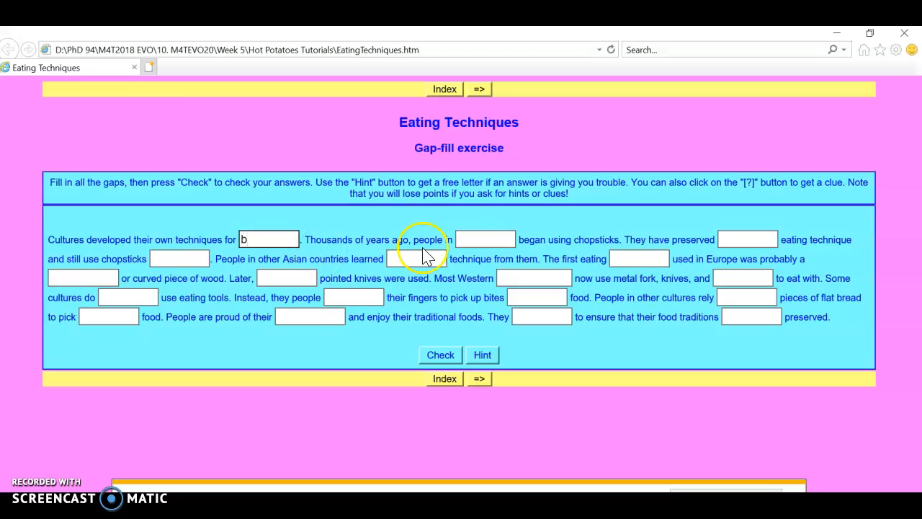
{"action": "left_click", "coordinate": [477, 240]}
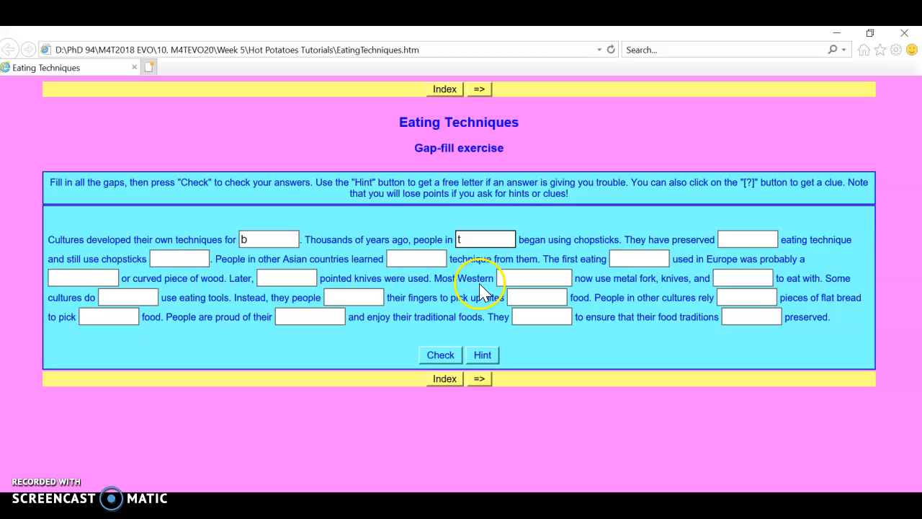
{"action": "left_click", "coordinate": [501, 238]}
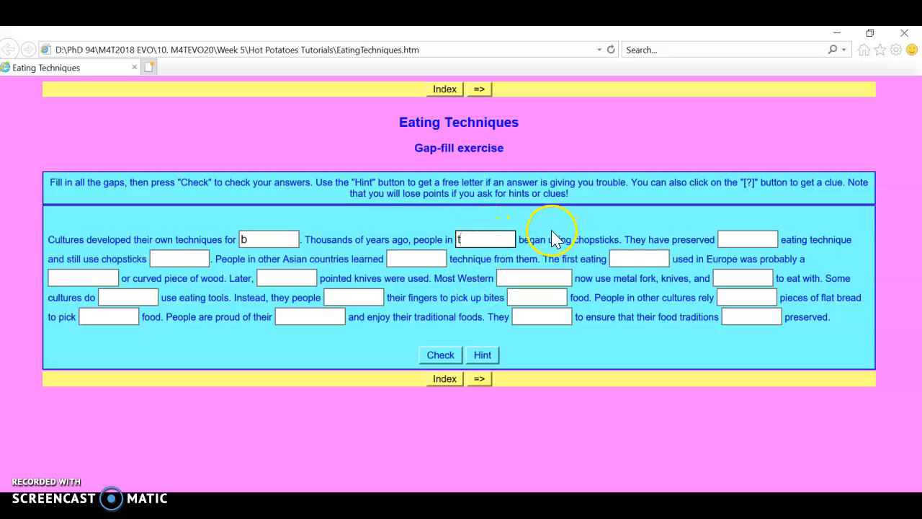
{"action": "left_click", "coordinate": [260, 238]}
{"action": "key", "text": "BackSpace"}
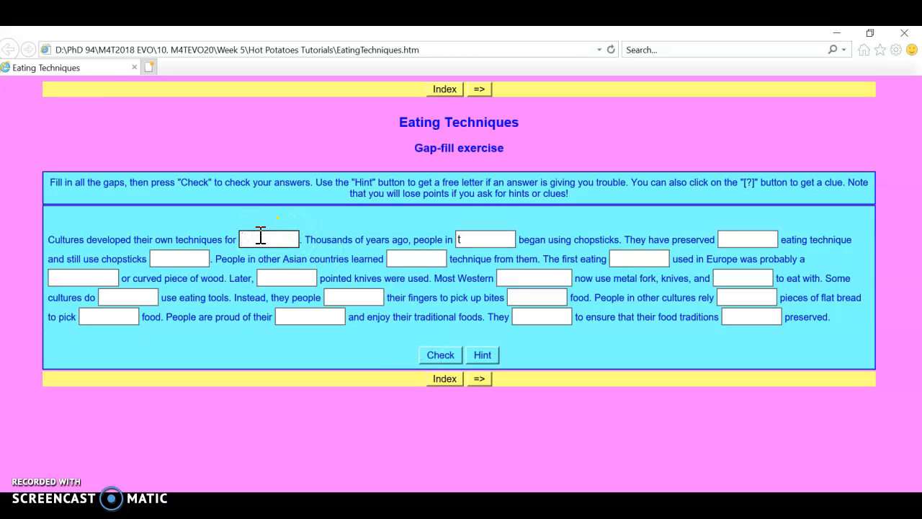
{"action": "left_click", "coordinate": [474, 234]}
{"action": "left_click", "coordinate": [482, 366]}
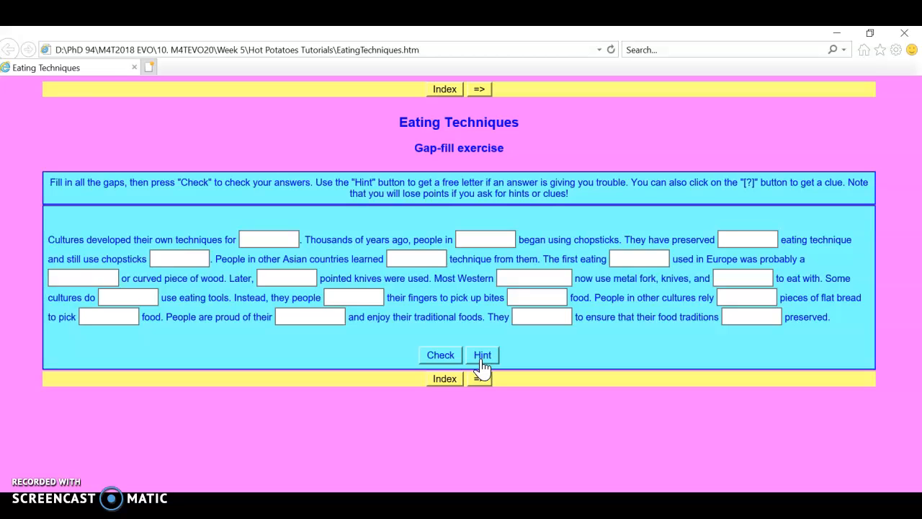
{"action": "left_click", "coordinate": [473, 180]}
{"action": "left_click", "coordinate": [476, 91]}
{"action": "left_click", "coordinate": [486, 91]}
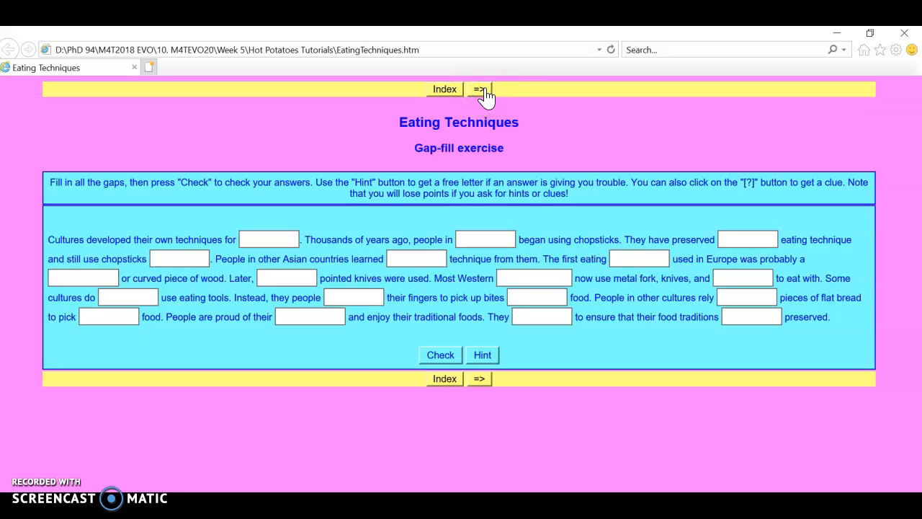